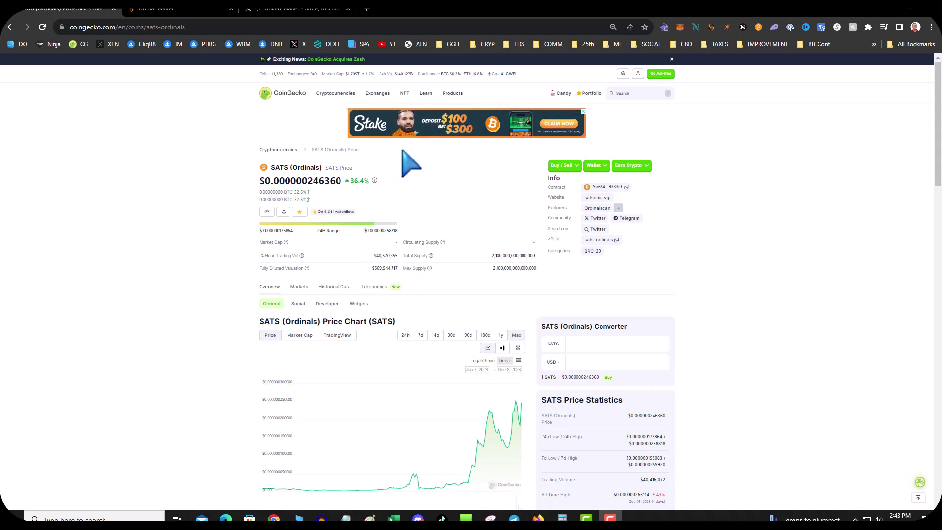
- Open UniSat's brc20-swap module page, then return to the UniSat Wallet mining post on X
click(205, 10)
click(305, 10)
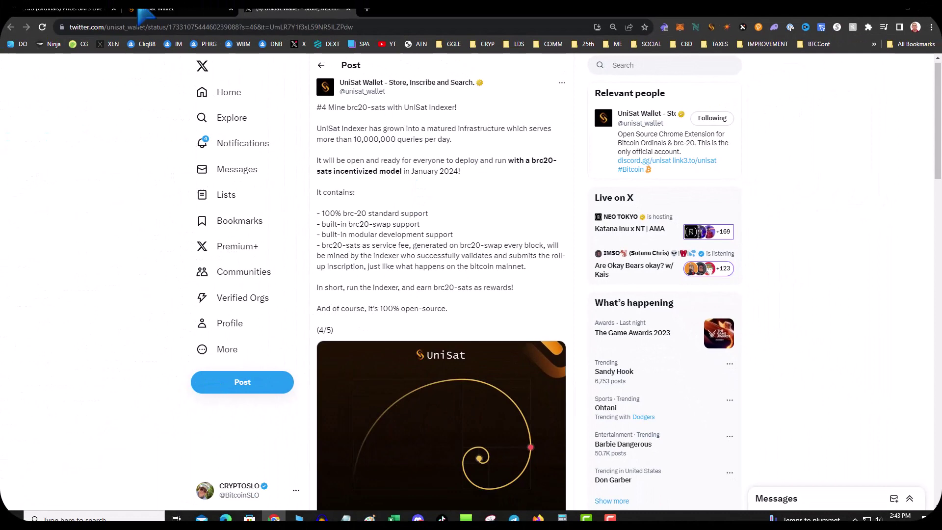
click(199, 10)
mouse_move(349, 68)
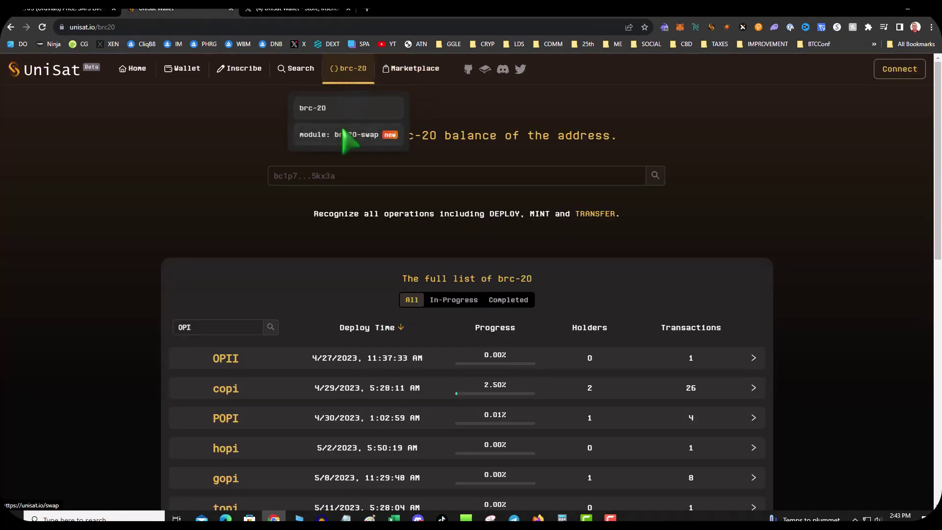
click(346, 135)
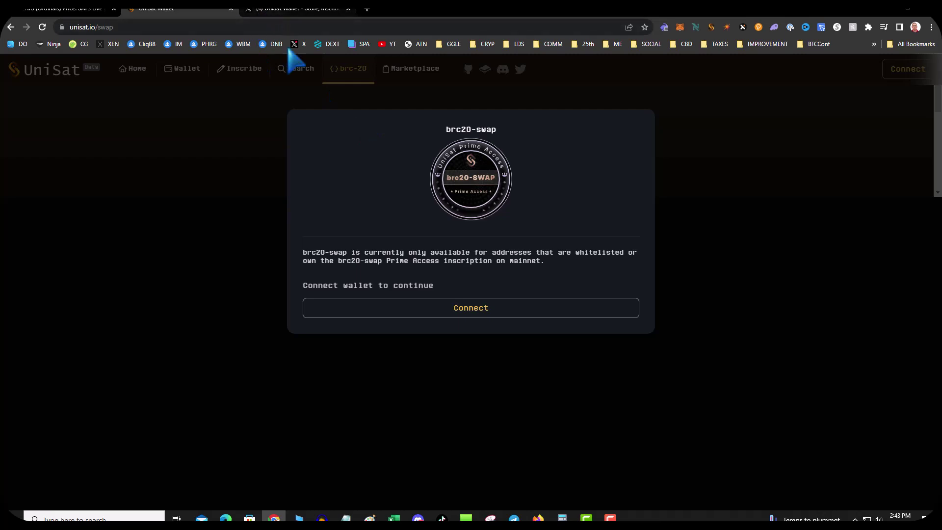
click(296, 9)
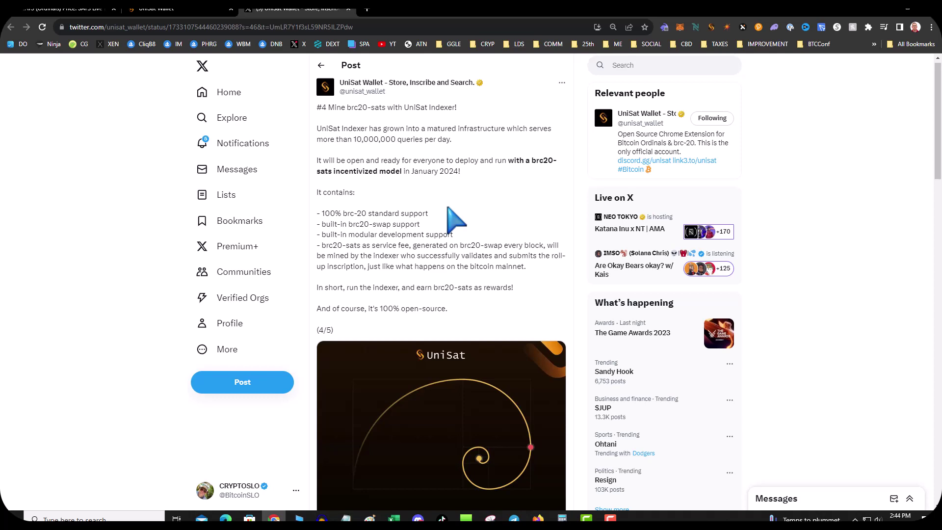
scroll(455, 218, down, 3)
scroll(455, 220, down, 2)
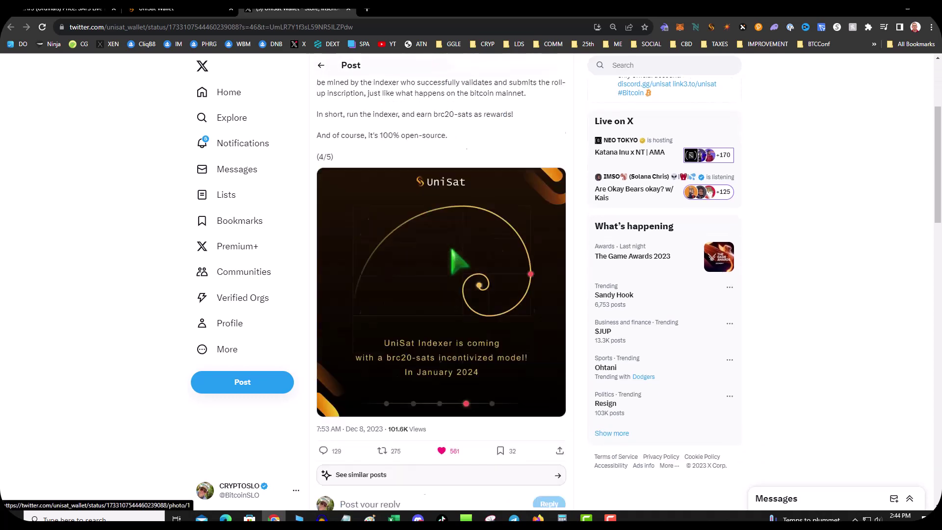
scroll(457, 244, down, 2)
scroll(455, 259, up, 2)
scroll(456, 261, up, 4)
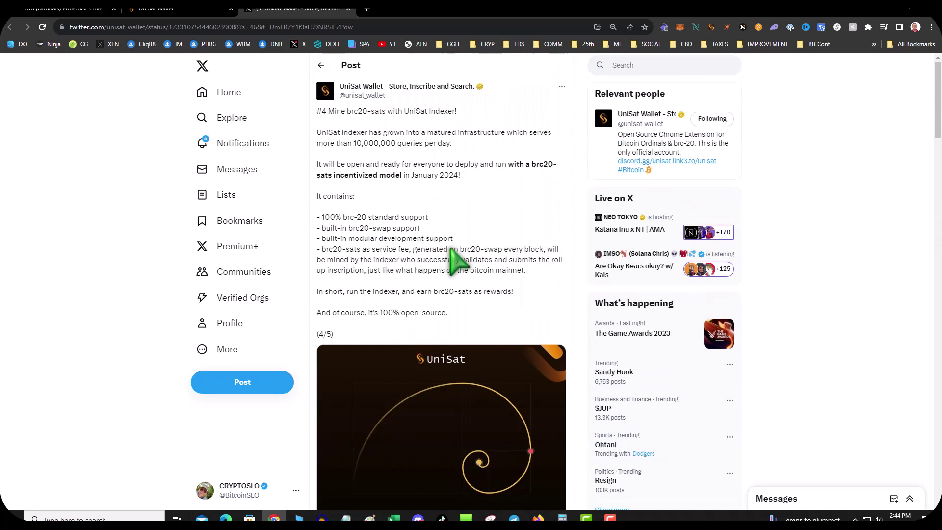
- Search X for 'unisat' and open the UniSat Wallet account profile
click(321, 66)
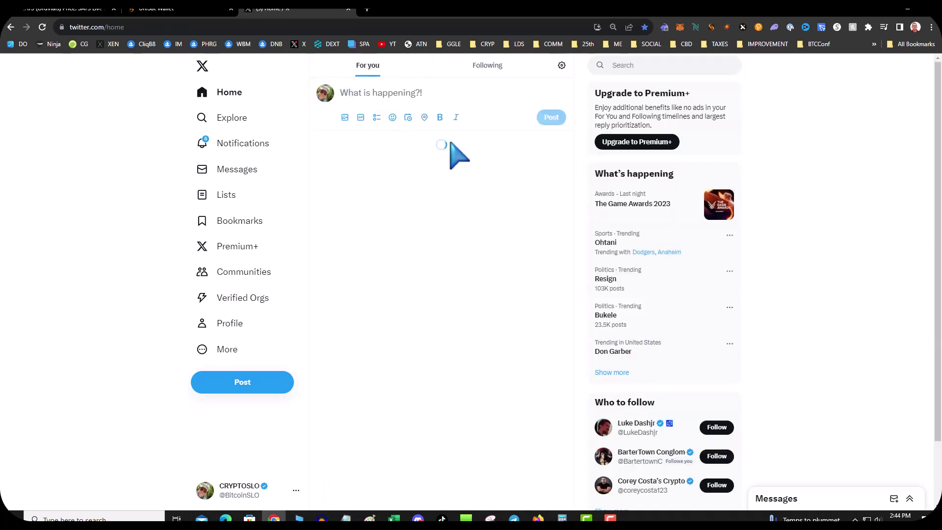
click(627, 66)
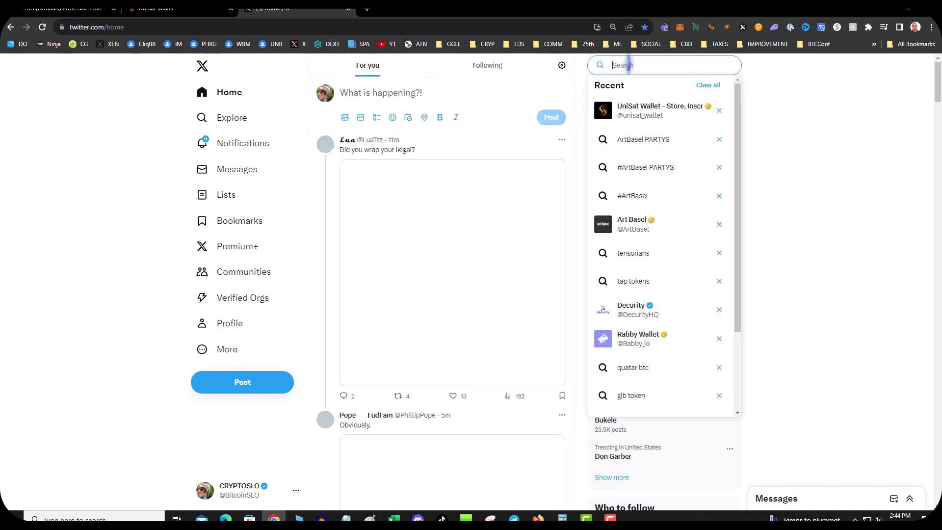
text(unisat)
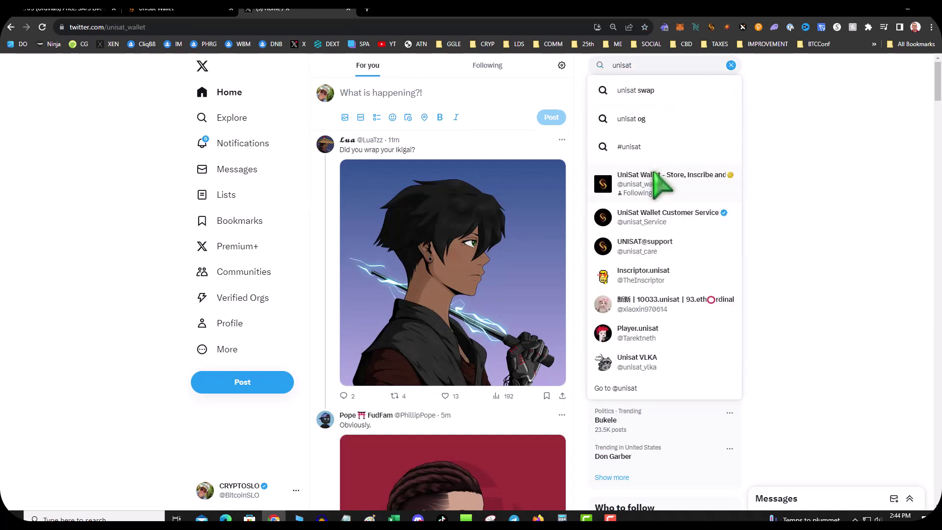
click(662, 184)
scroll(498, 311, down, 2)
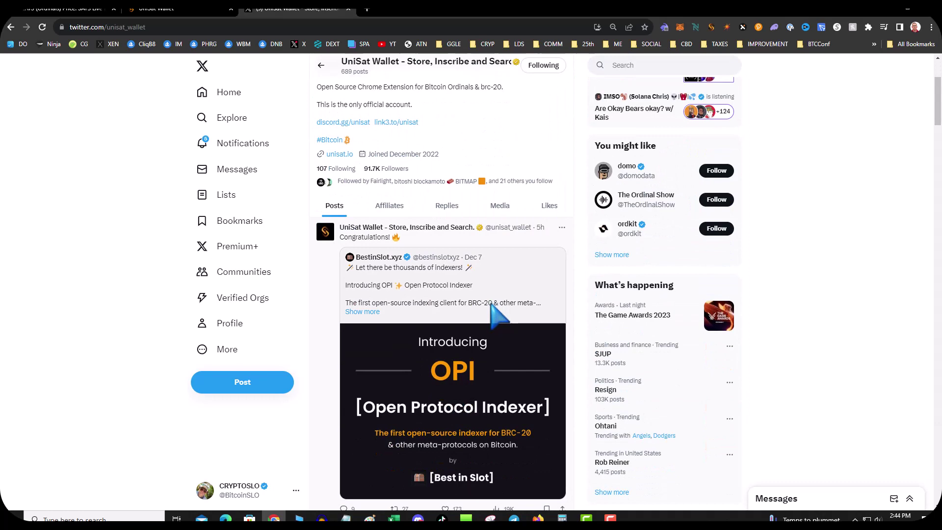
scroll(498, 312, down, 2)
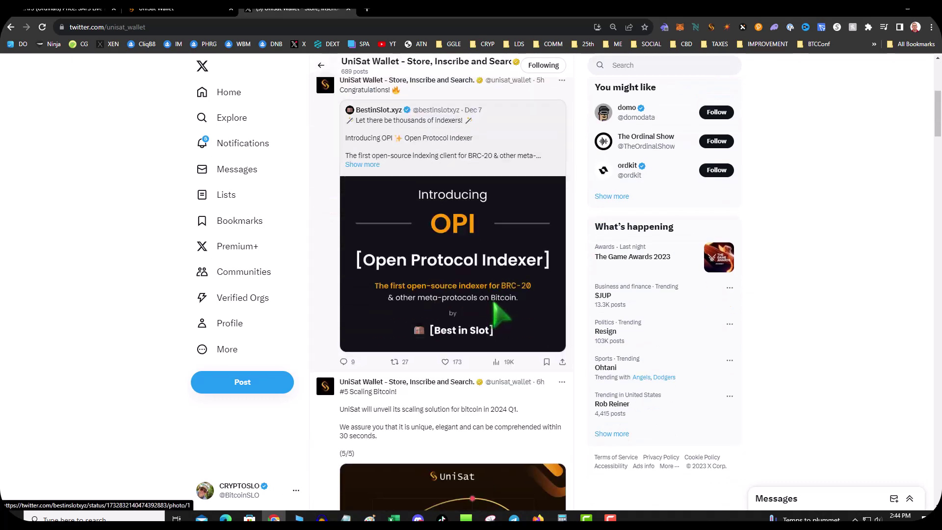
scroll(498, 311, down, 1)
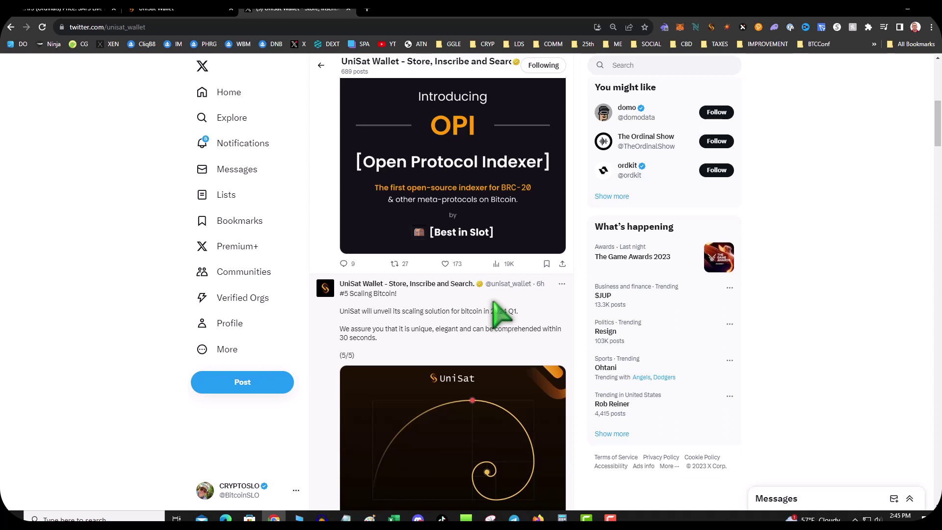
scroll(494, 302, down, 1)
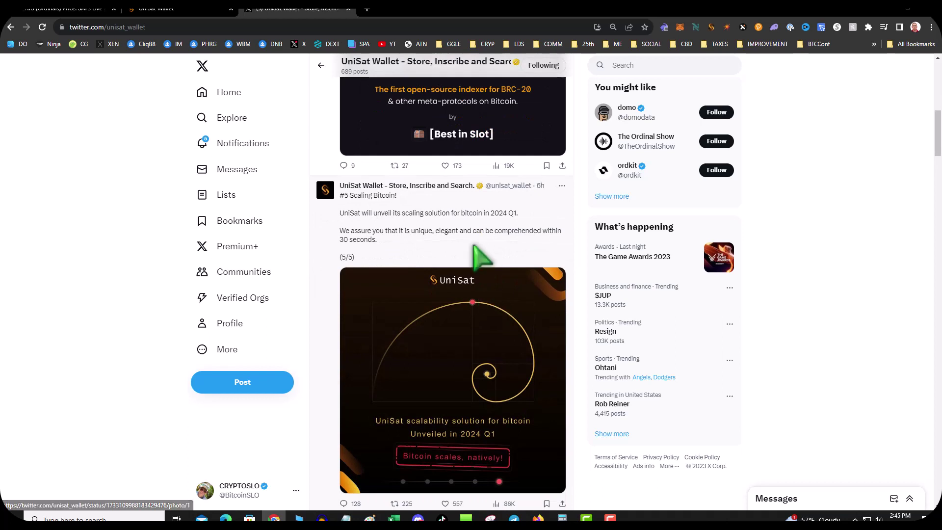
scroll(509, 305, down, 1)
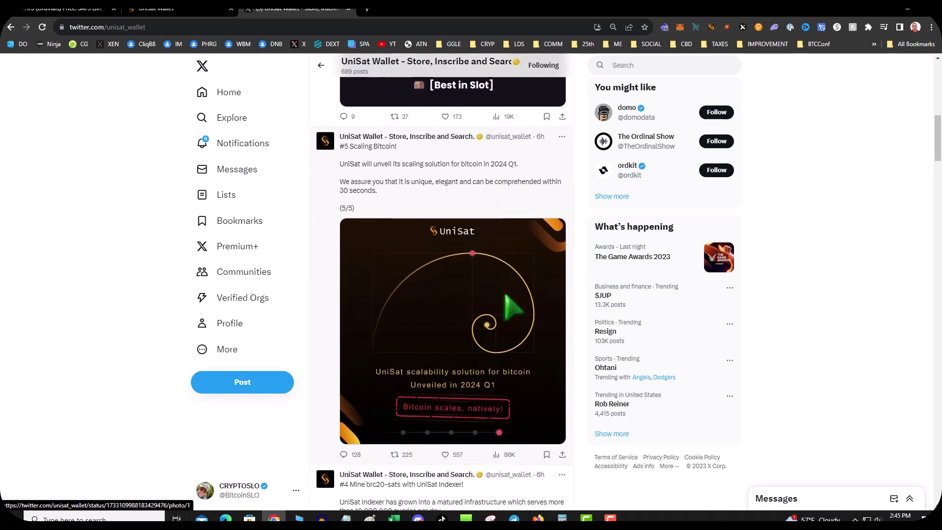
scroll(509, 306, down, 1)
scroll(509, 307, down, 1)
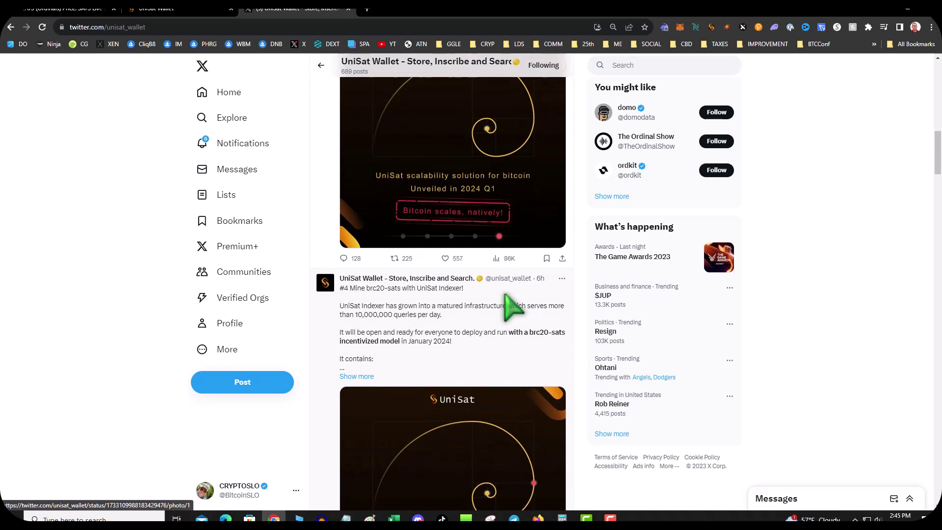
scroll(509, 305, down, 1)
scroll(510, 305, down, 1)
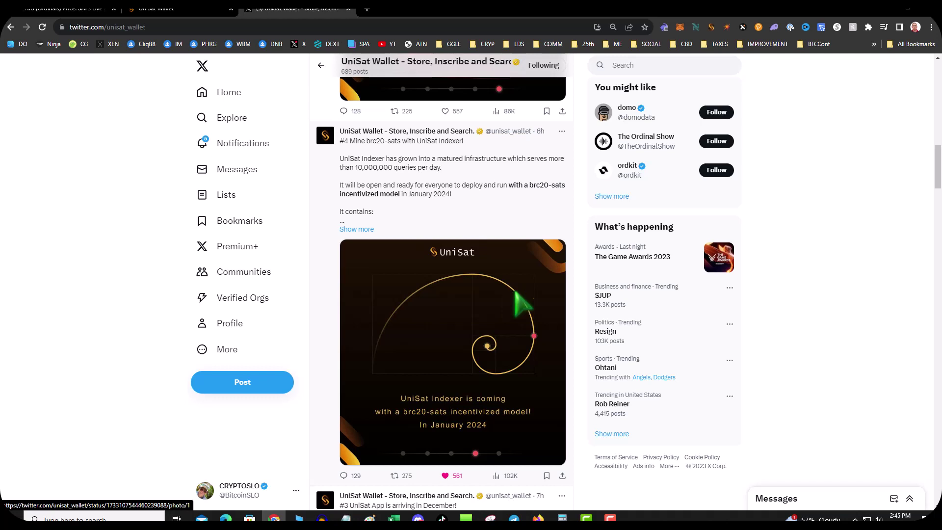
scroll(511, 313, down, 1)
scroll(509, 315, down, 2)
scroll(506, 316, down, 1)
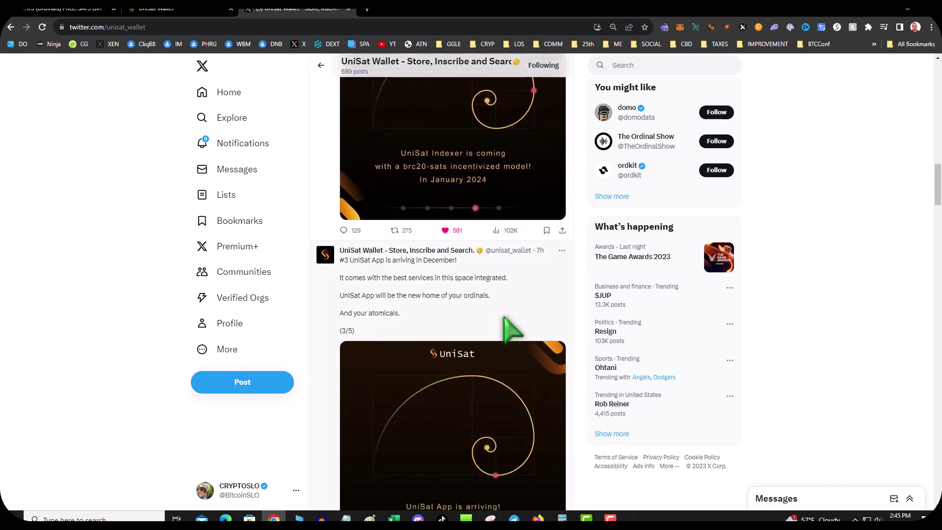
scroll(431, 210, up, 5)
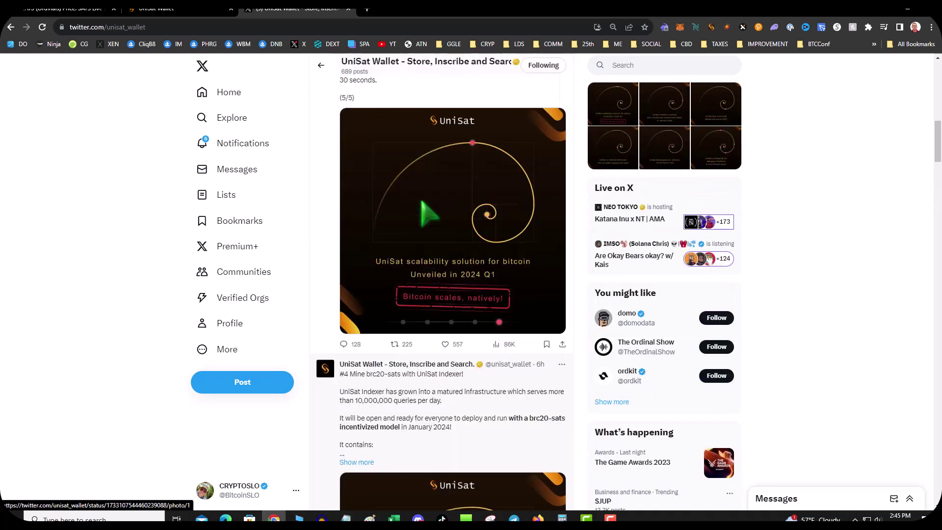
scroll(435, 197, up, 3)
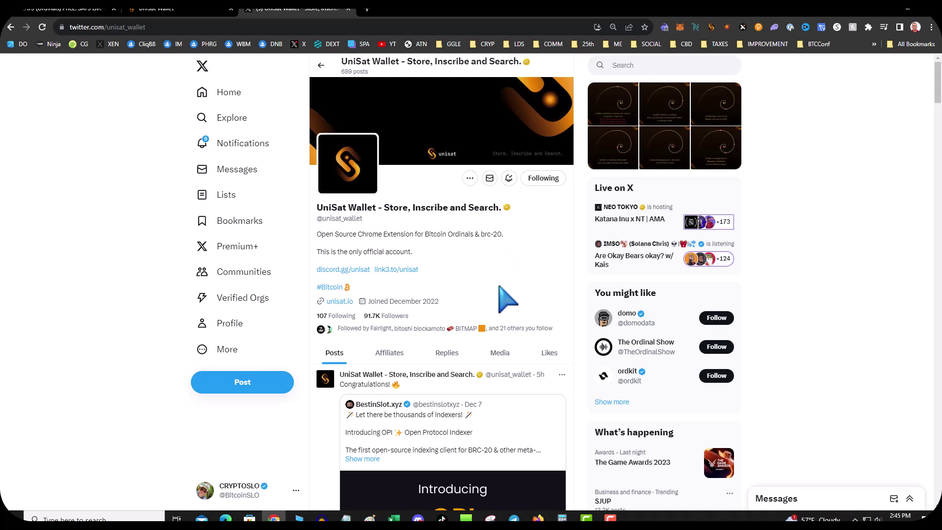
- Return to the CoinGecko tab showing the SATS (Ordinals) price chart
click(67, 9)
scroll(388, 309, down, 2)
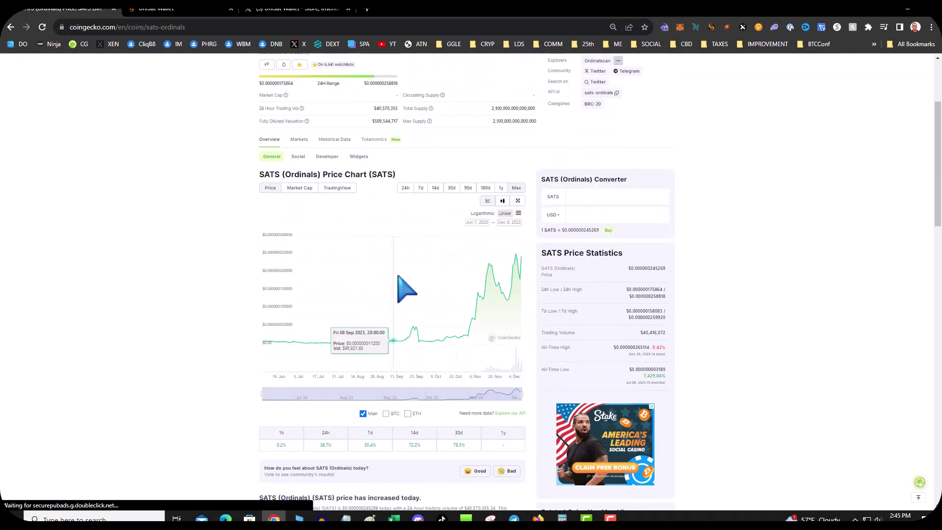